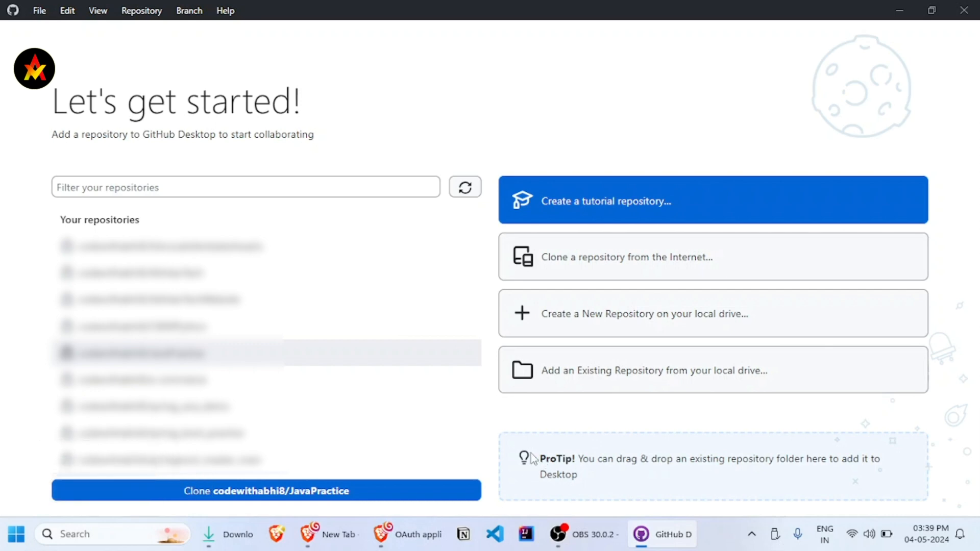
Switch to File Explorer, create a folder named "test demo" in Downloads and open it
left_click(227, 534)
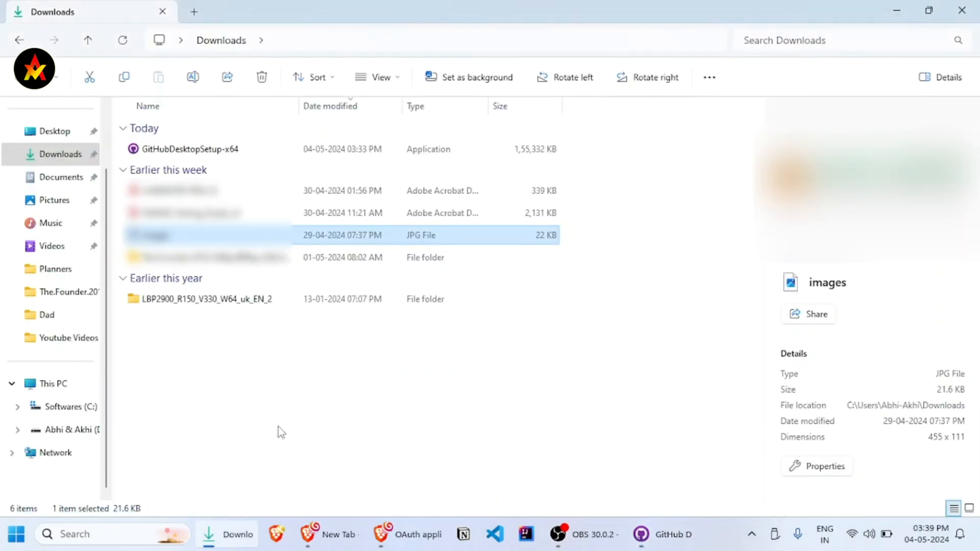
right_click(315, 344)
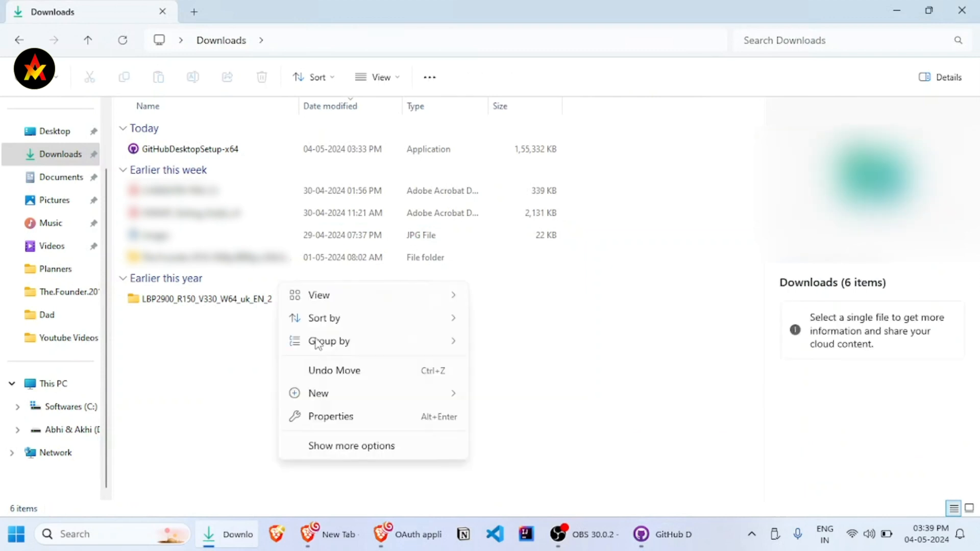
mouse_move(340, 393)
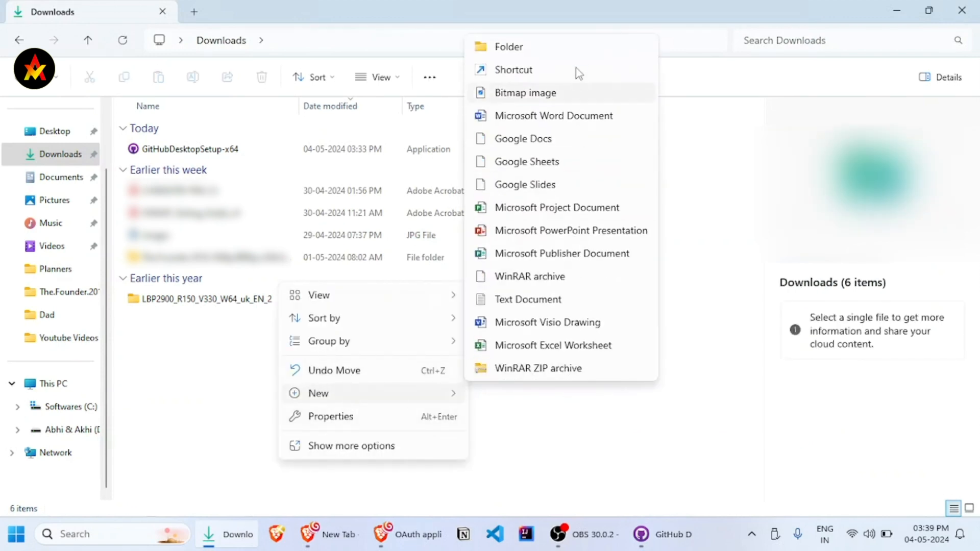
left_click(577, 54)
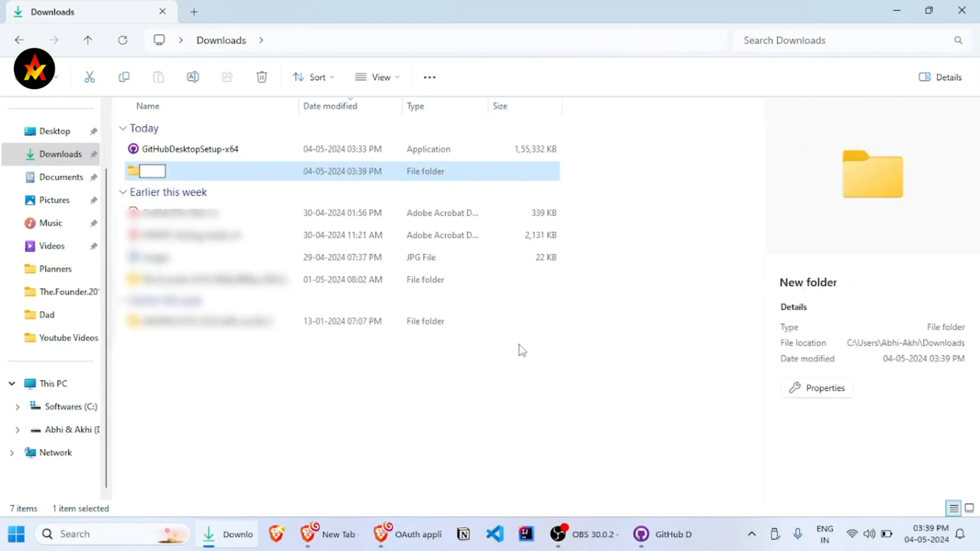
type("test demo")
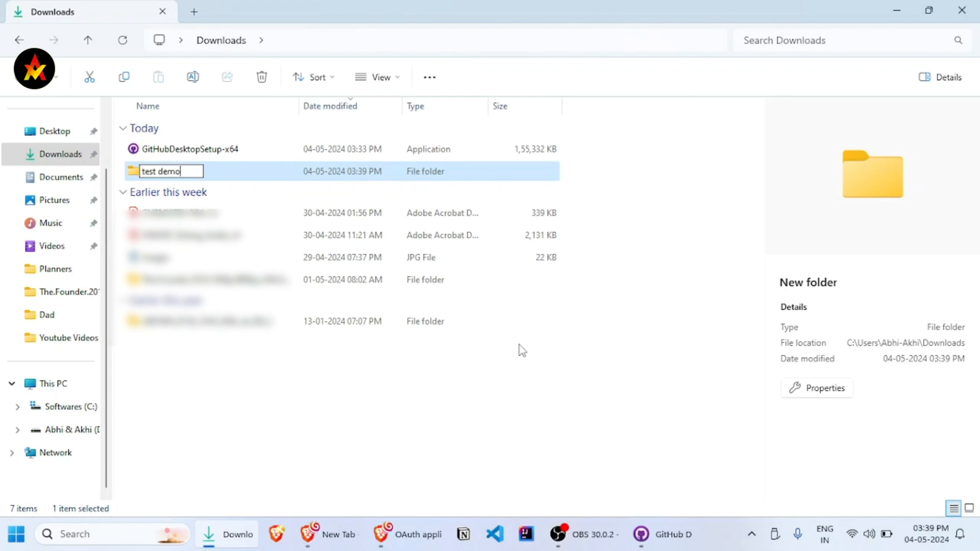
key("Return")
key("Return")
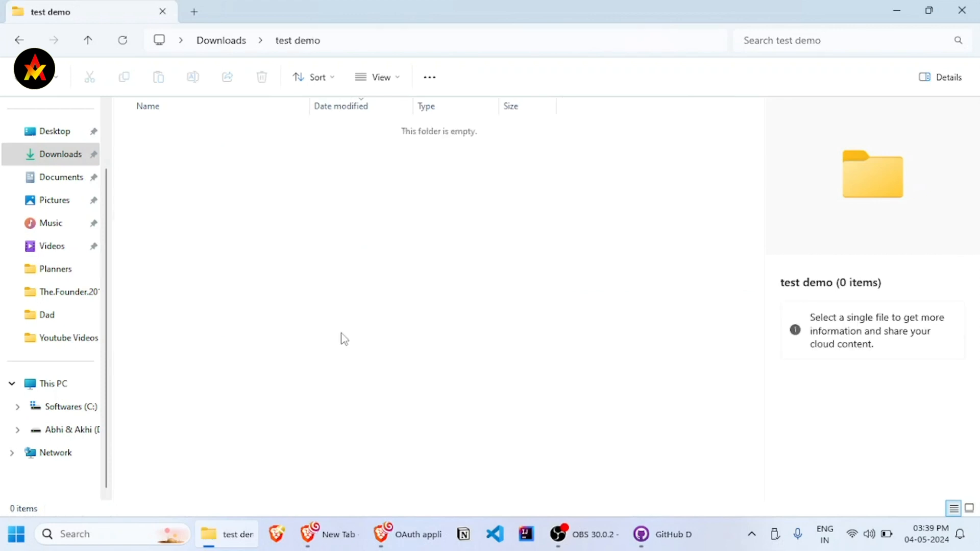
Open the test demo folder in Visual Studio Code, trust its authors and close the welcome page
right_click(350, 346)
left_click(389, 352)
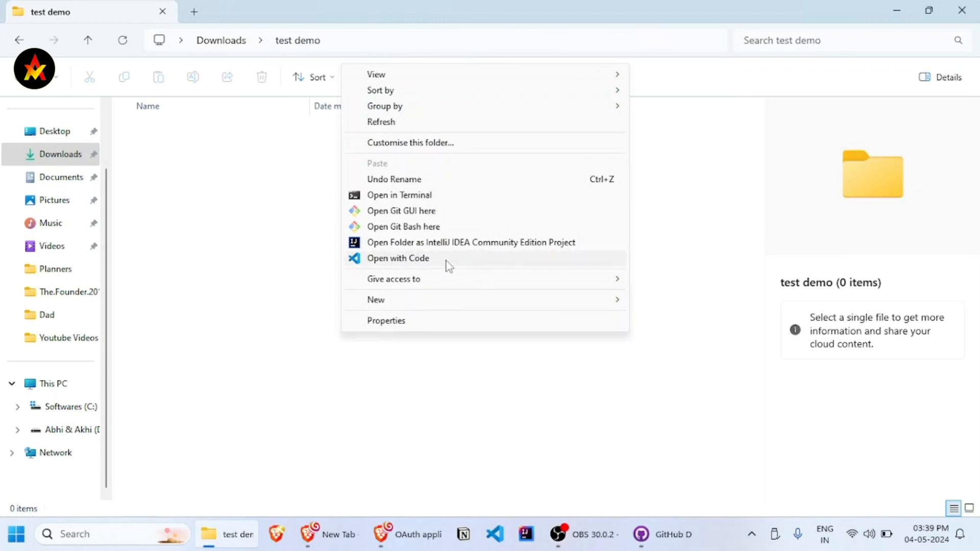
left_click(447, 259)
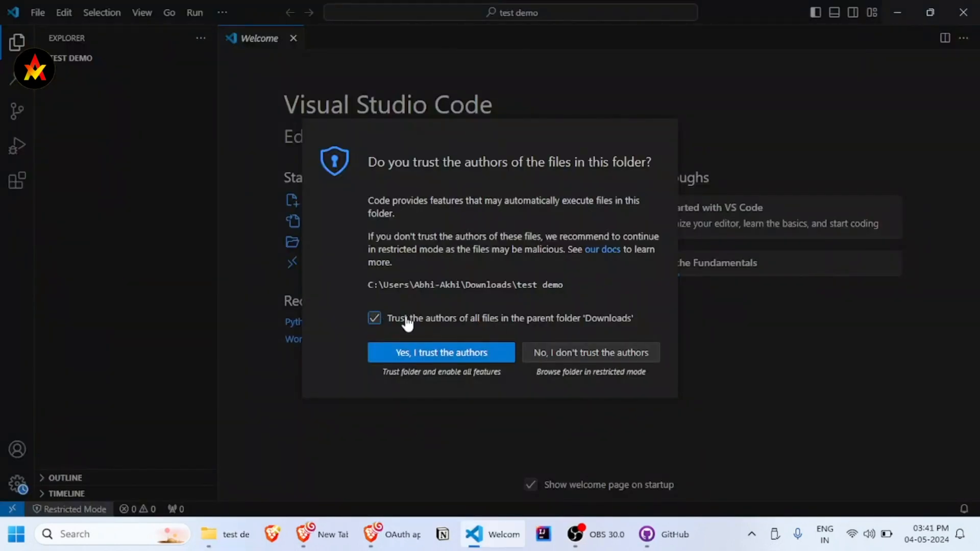
left_click(459, 353)
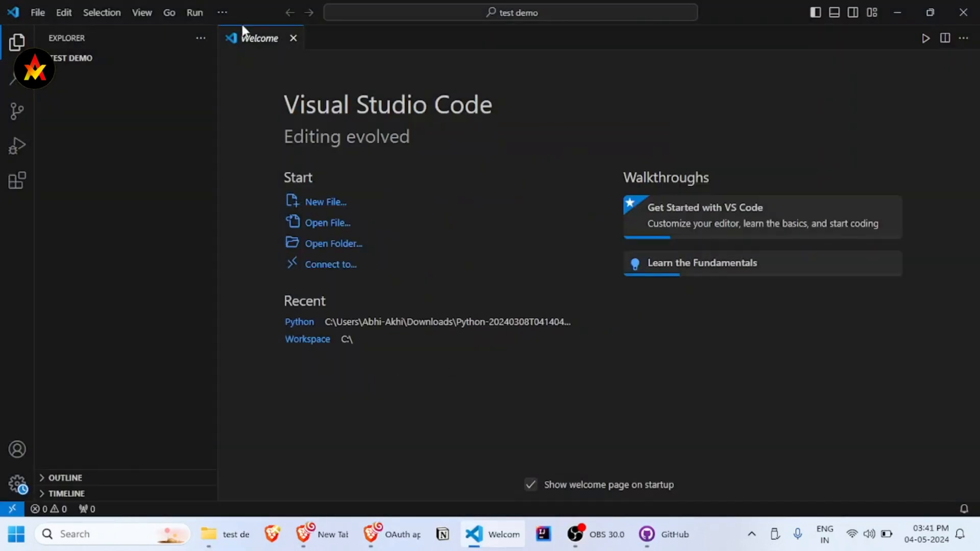
left_click(293, 38)
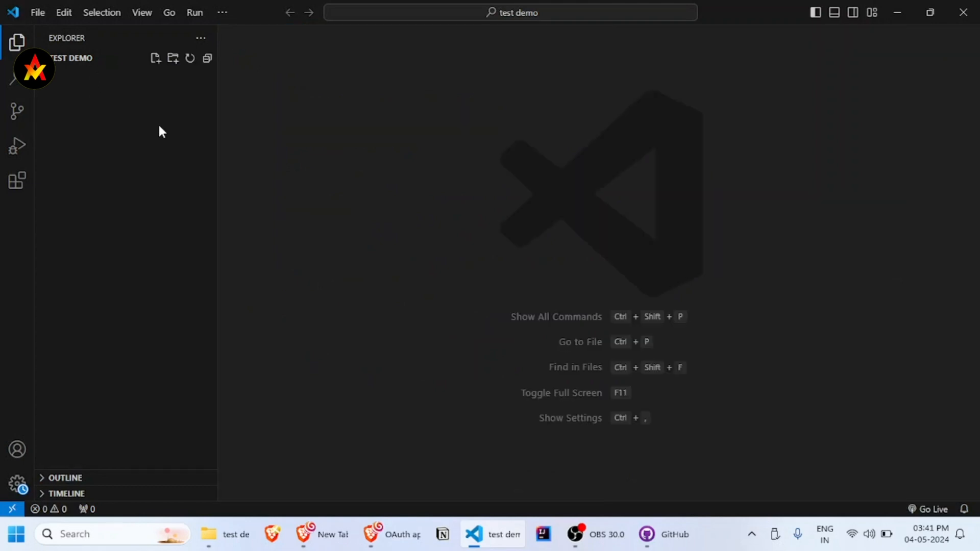
Create a file named index.html in the test demo folder and insert the HTML boilerplate into it
left_click(157, 60)
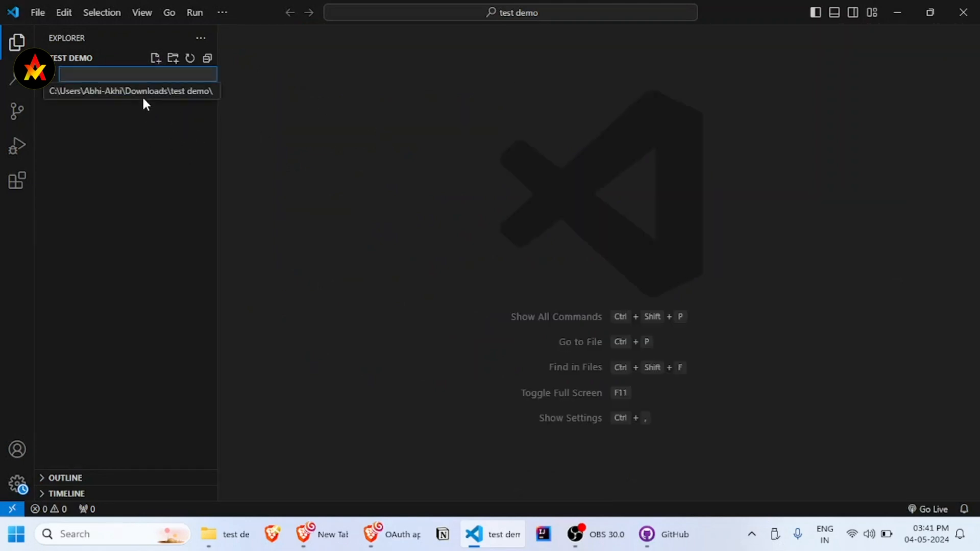
type("index.html")
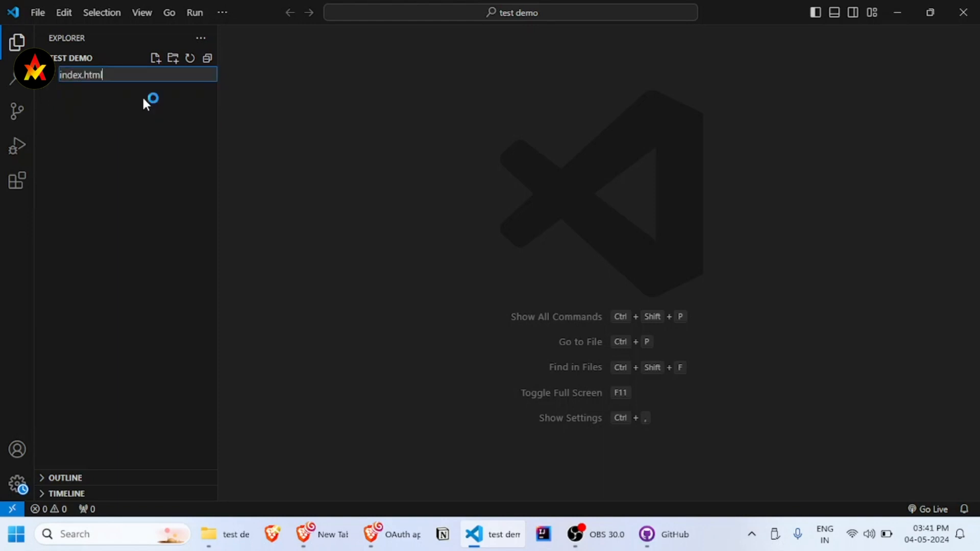
key("Return")
type("!")
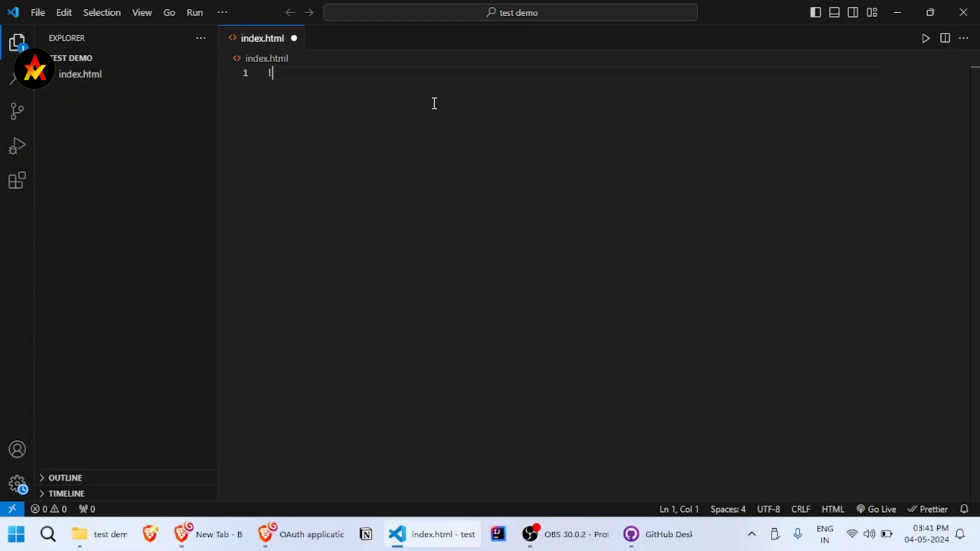
key("Return")
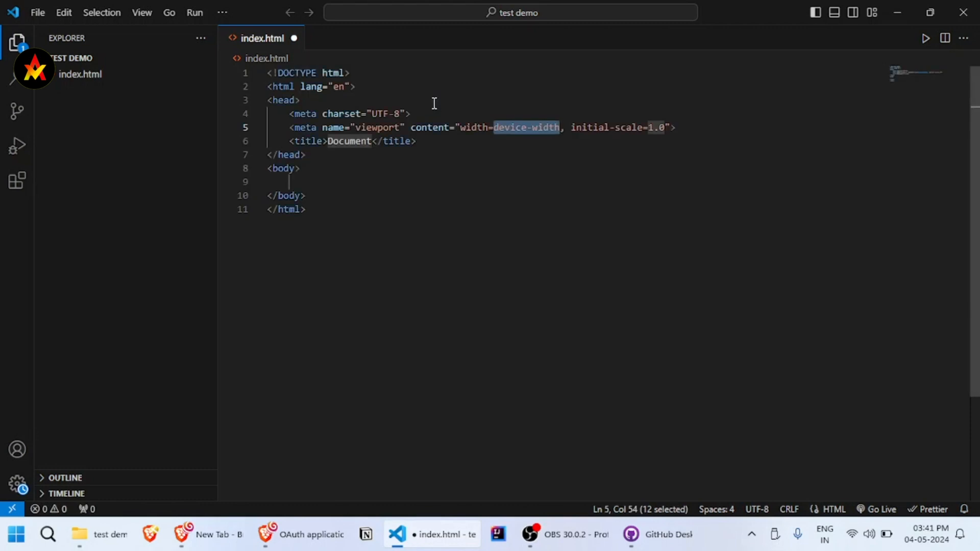
Add the line "Congratulations on pushing your first code to git!" with its quotation marks inside the body of index.html and save the file
left_click(327, 182)
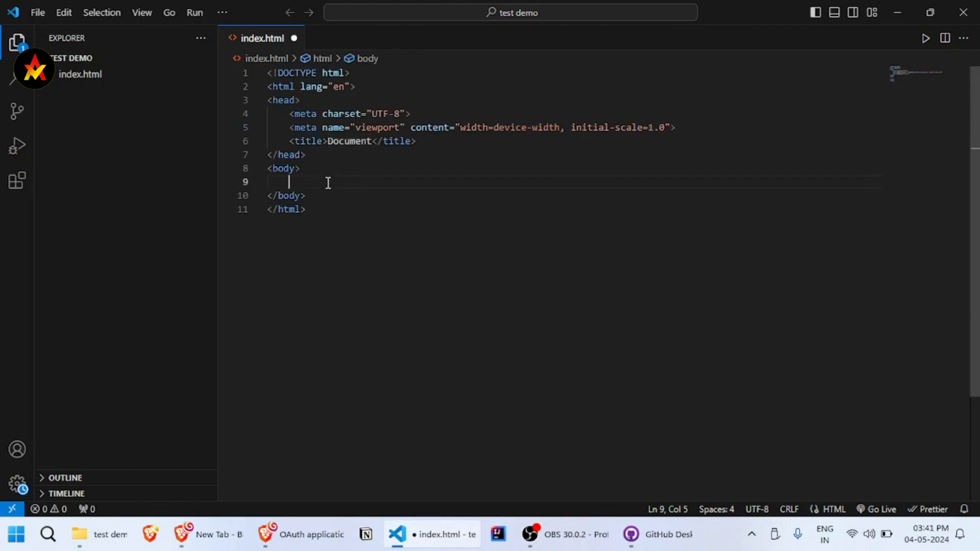
type("\"Congratulations ")
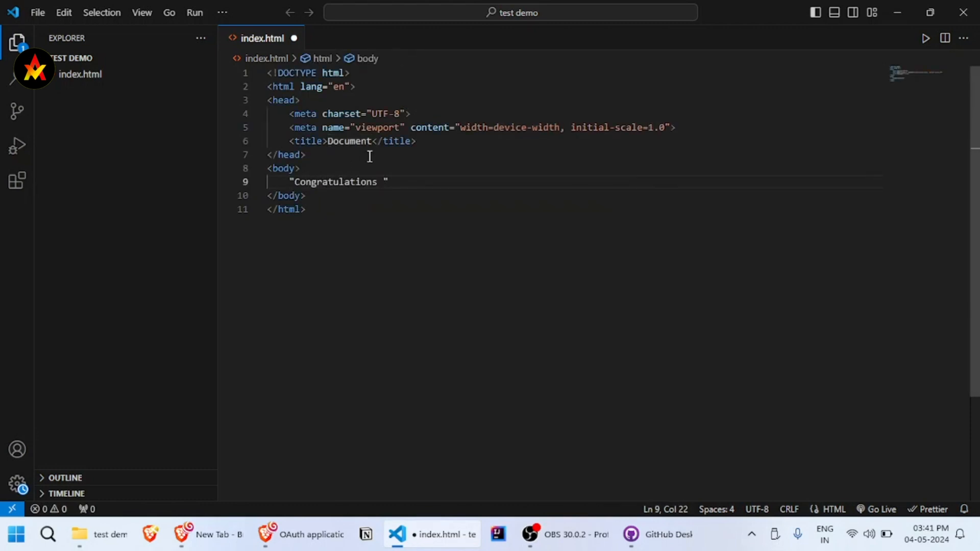
type("on pushing your first code to git!")
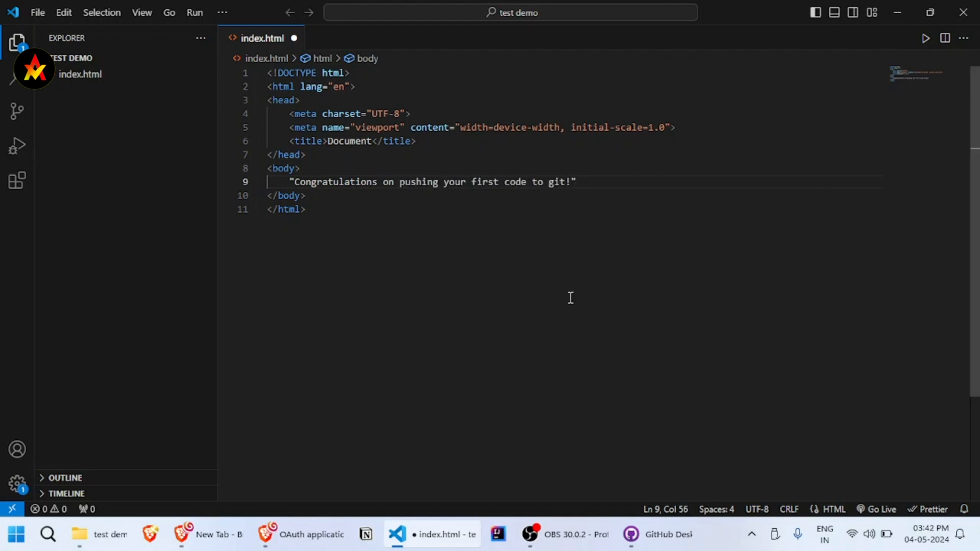
key("ctrl+s")
left_click(513, 349)
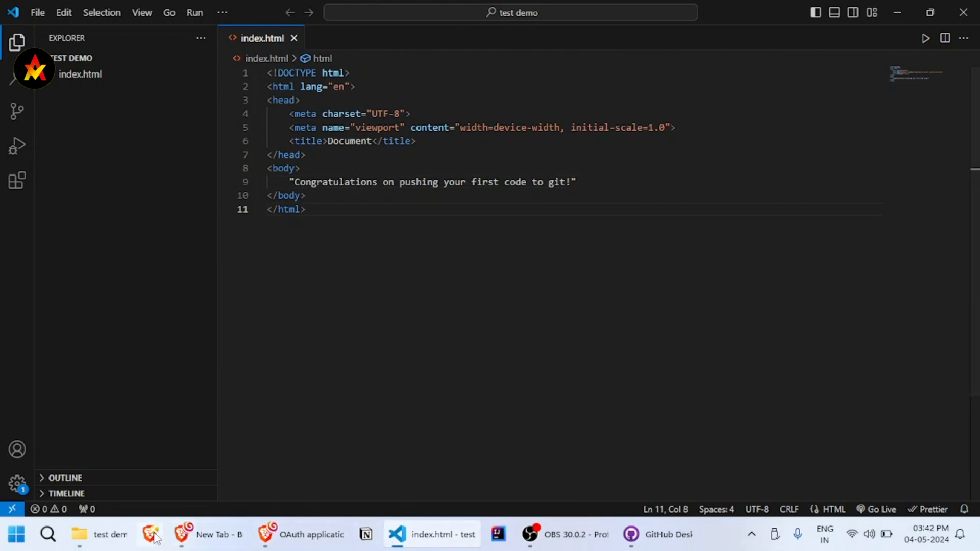
Check the index file in the test demo folder and review its code in the editor
left_click(99, 534)
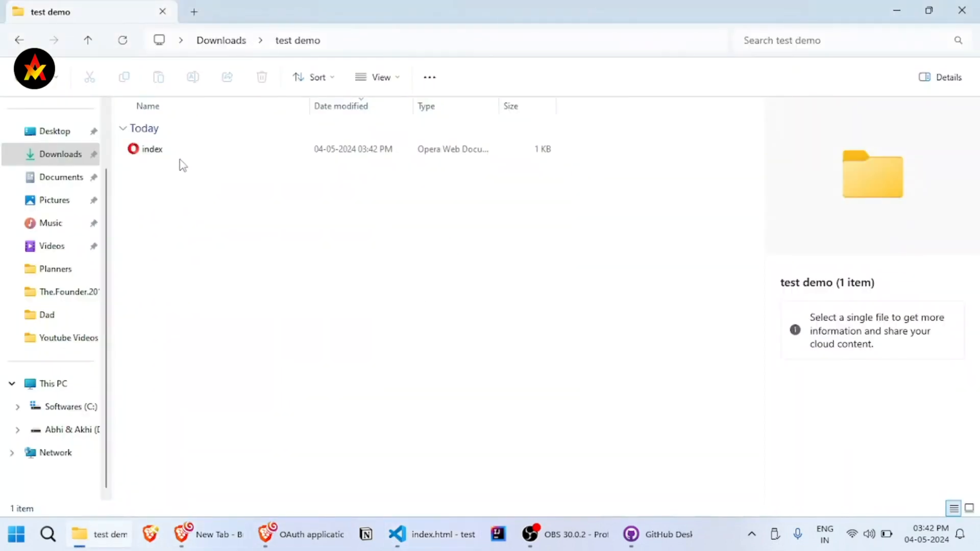
key("alt+Tab")
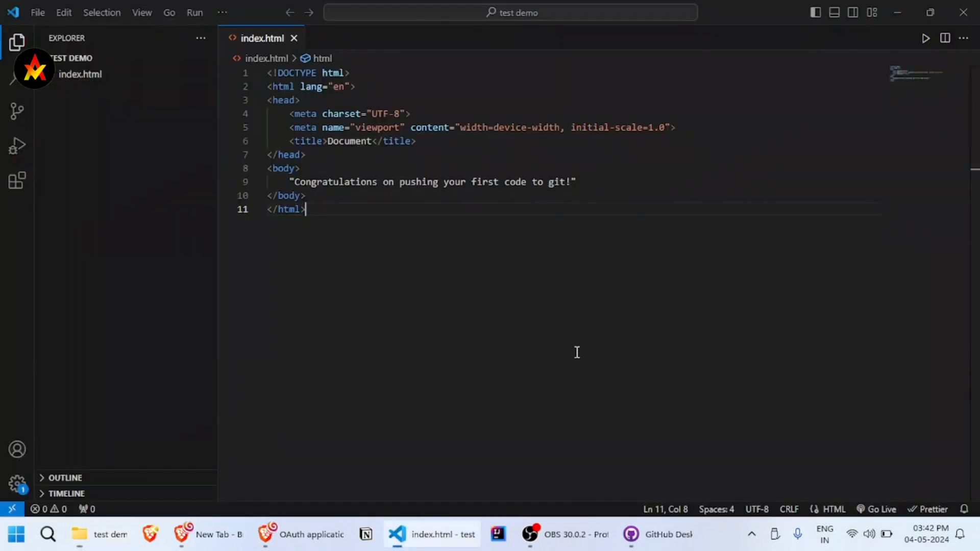
left_click_drag(453, 229, 267, 87)
left_click(461, 281)
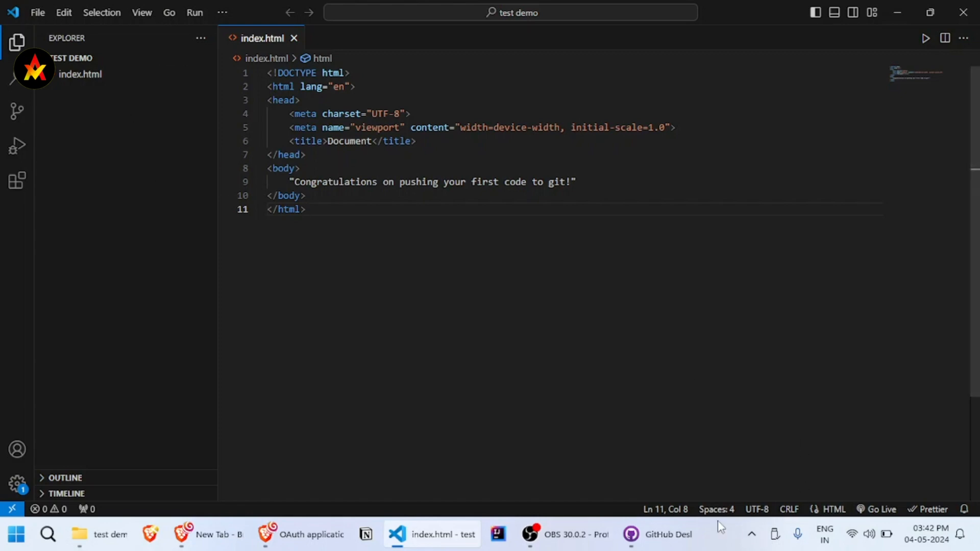
left_click(679, 532)
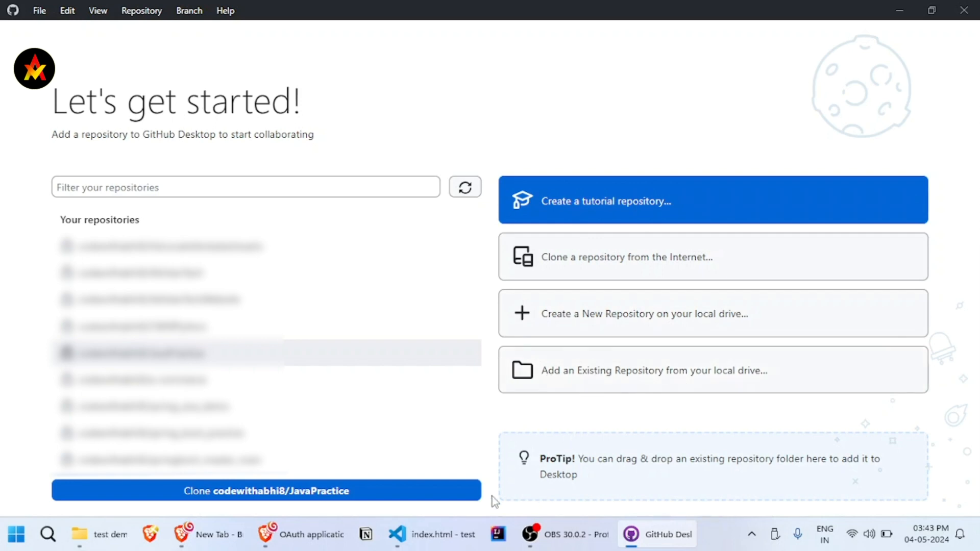
left_click(434, 534)
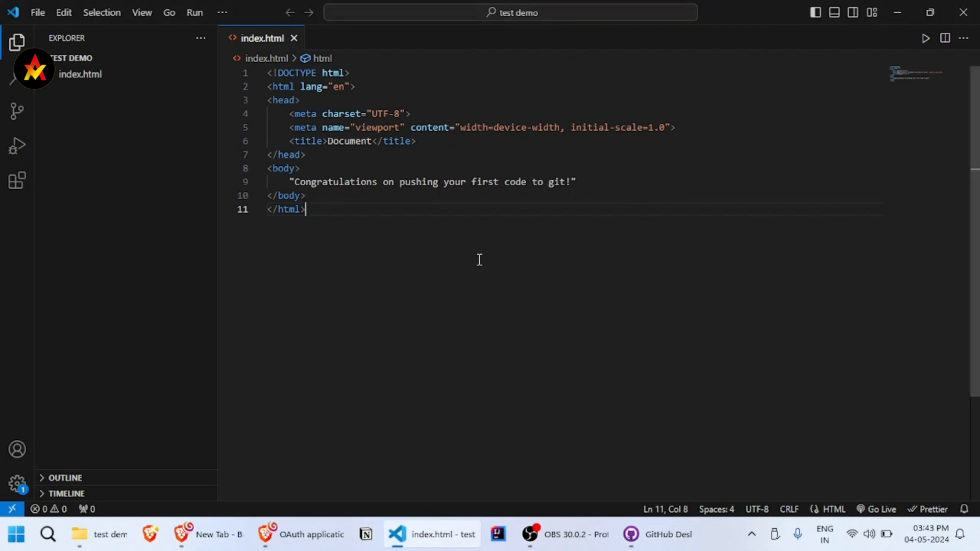
Switch to GitHub Desktop and choose the test demo folder as the local path of an existing repository to add
key("alt+Tab")
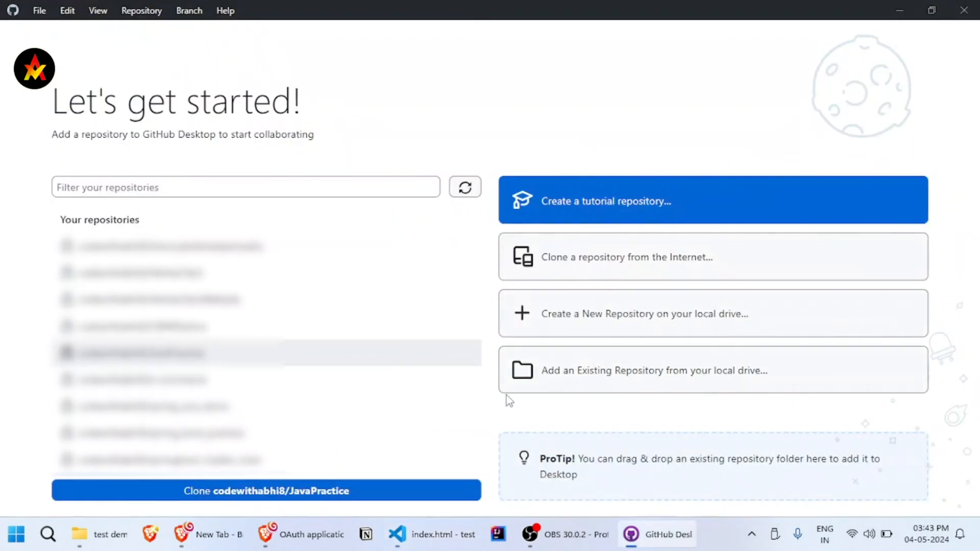
left_click(572, 376)
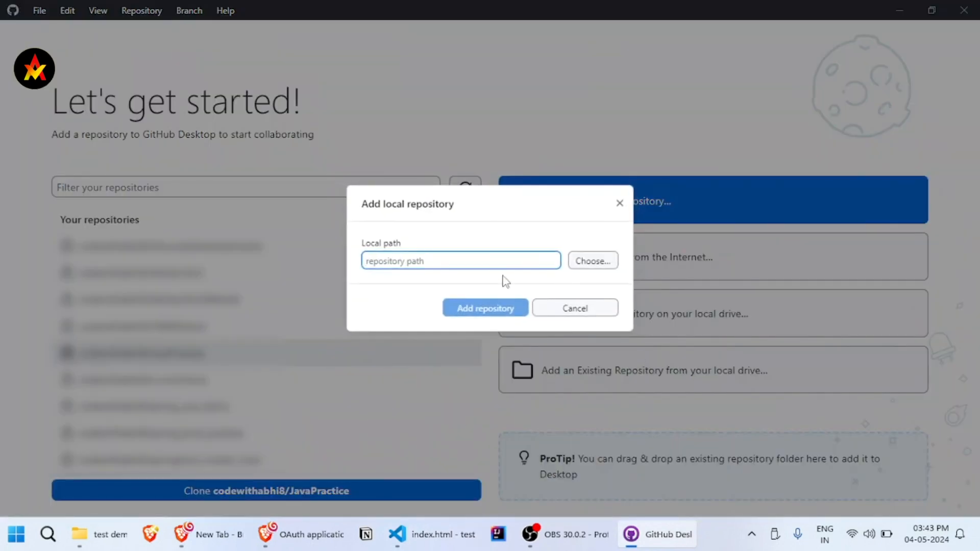
left_click(584, 261)
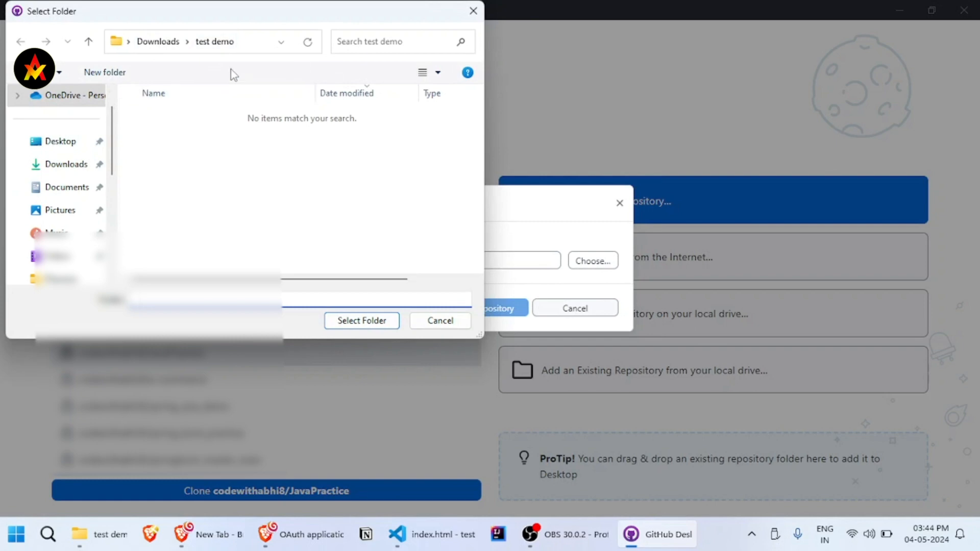
left_click(366, 321)
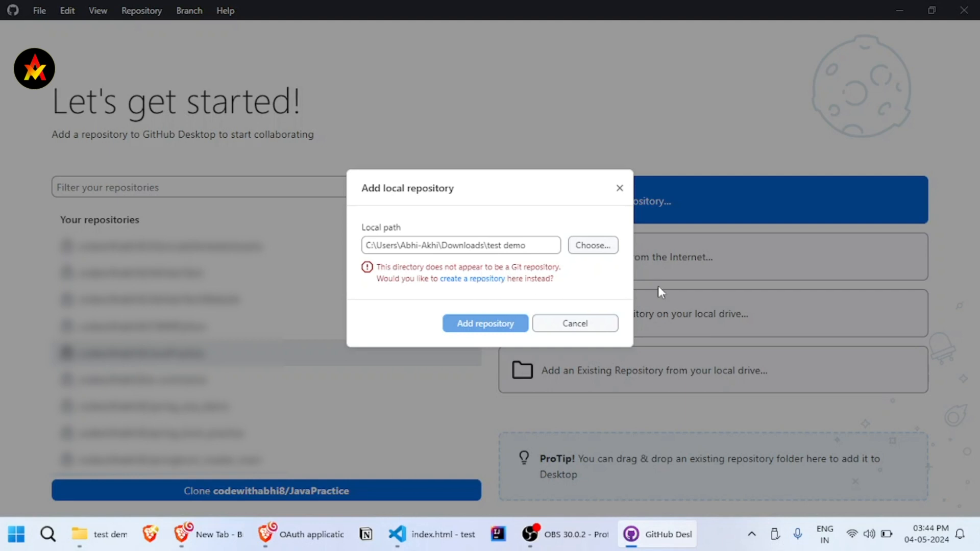
Start creating a repository in this folder instead, with the description "test-demo" and README initialization enabled
left_click(494, 279)
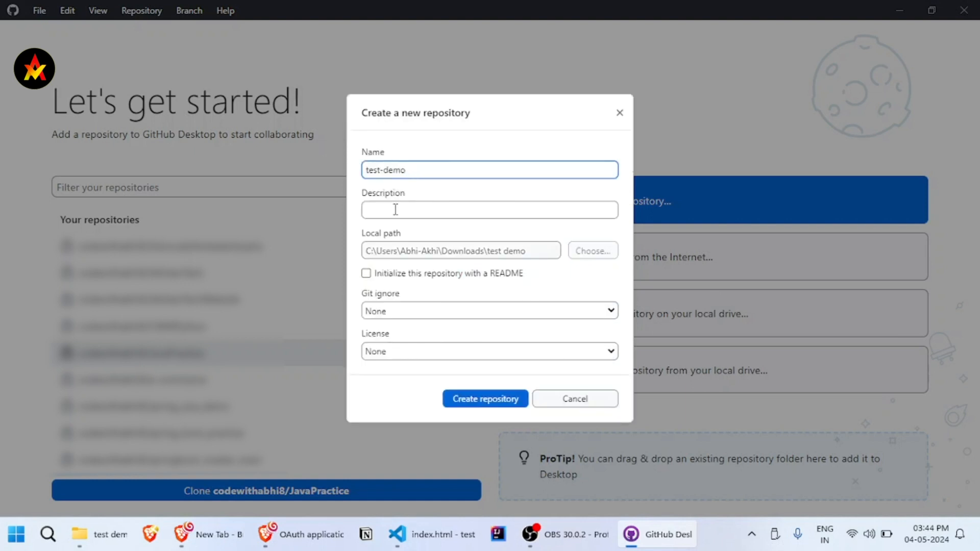
left_click_drag(422, 173, 343, 183)
key("ctrl+c")
left_click(415, 217)
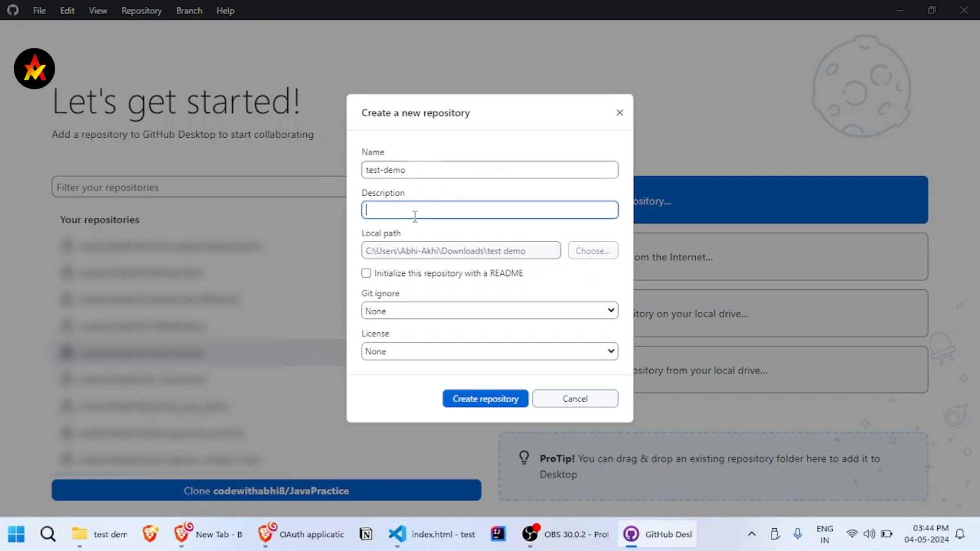
key("ctrl+v")
left_click_drag(557, 251, 508, 291)
left_click(513, 294)
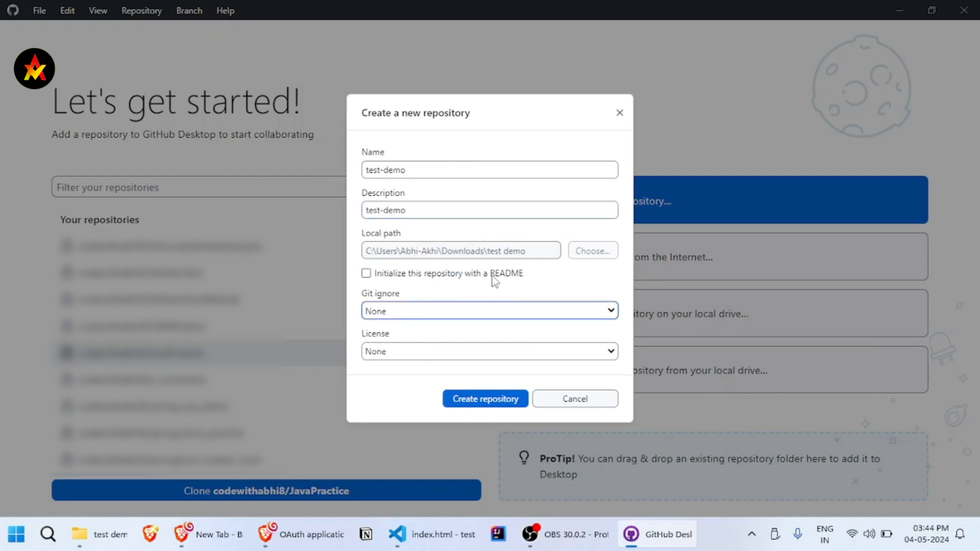
left_click(389, 279)
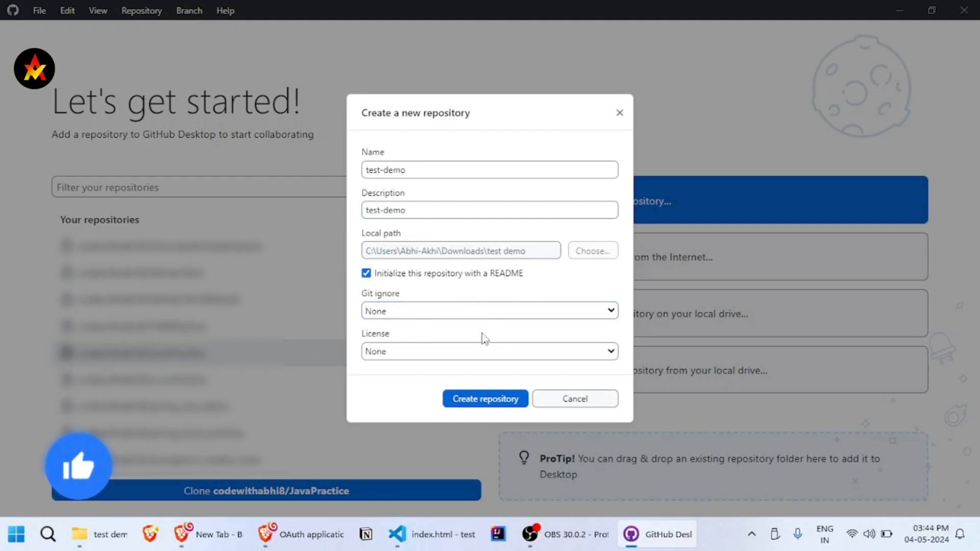
Examine the Git ignore and License options for the new repository, keeping both set to None
left_click(455, 316)
left_click(431, 321)
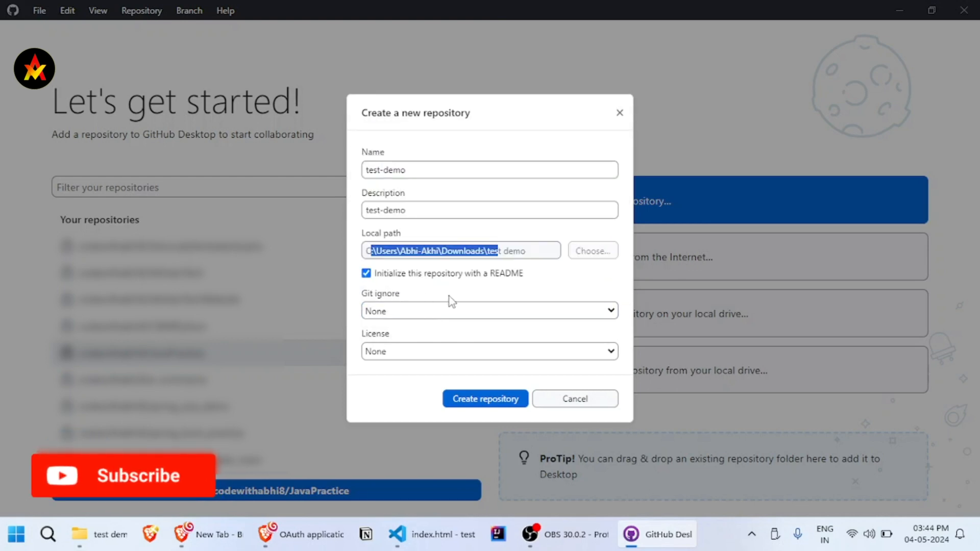
left_click(449, 306)
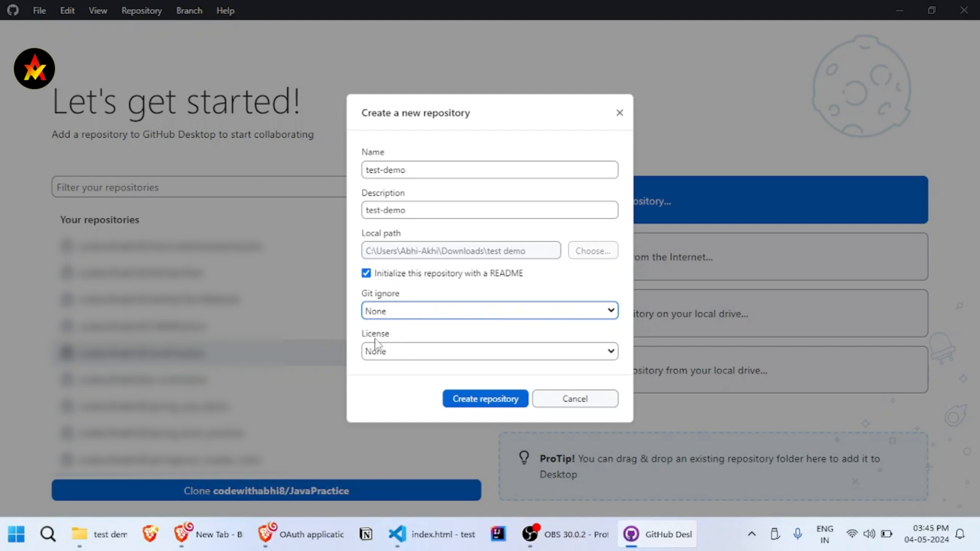
left_click(431, 353)
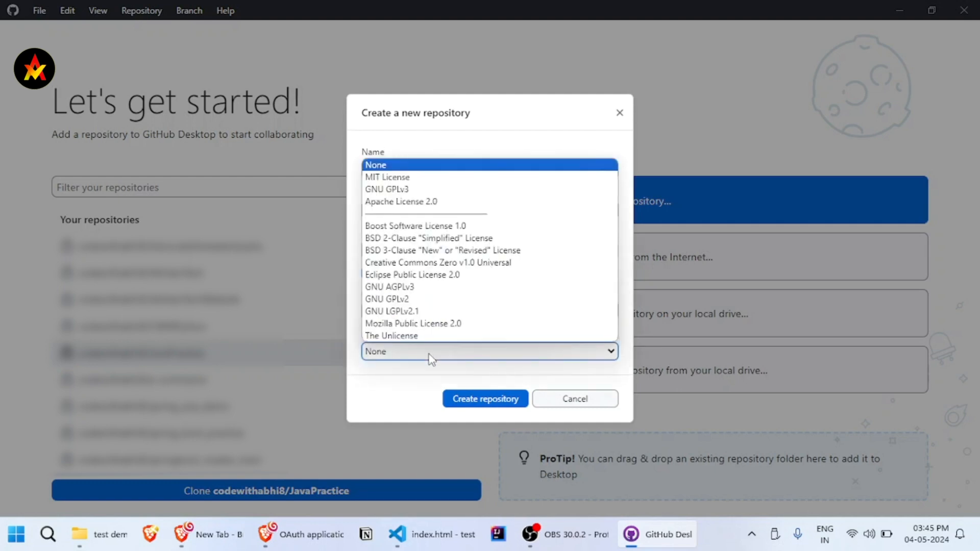
left_click(470, 358)
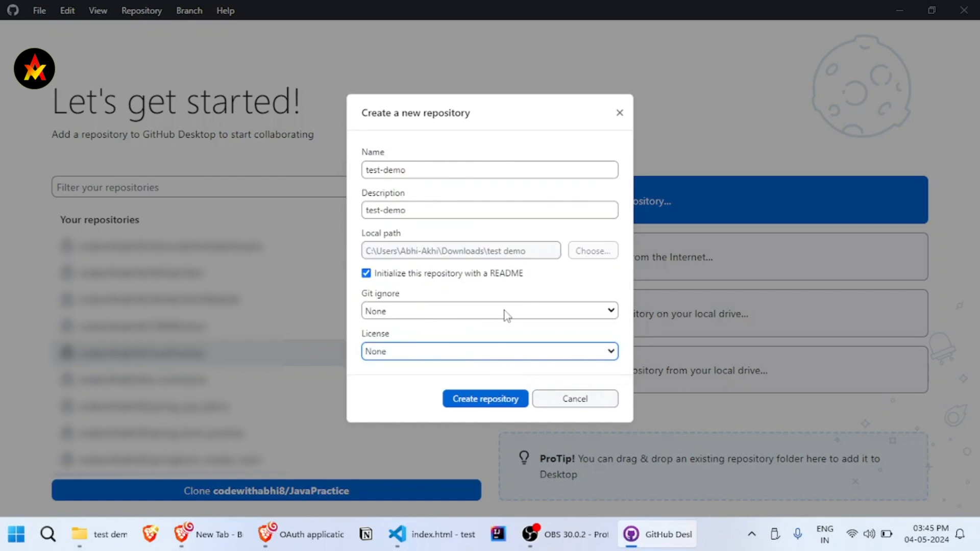
Create the test-demo repository with the entered settings and check it in the list of current repositories
left_click(485, 403)
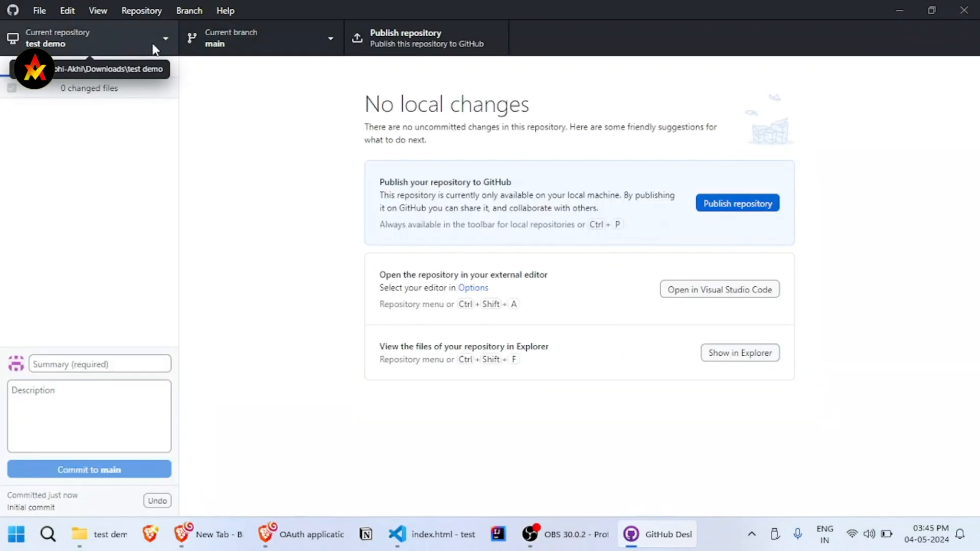
left_click(165, 44)
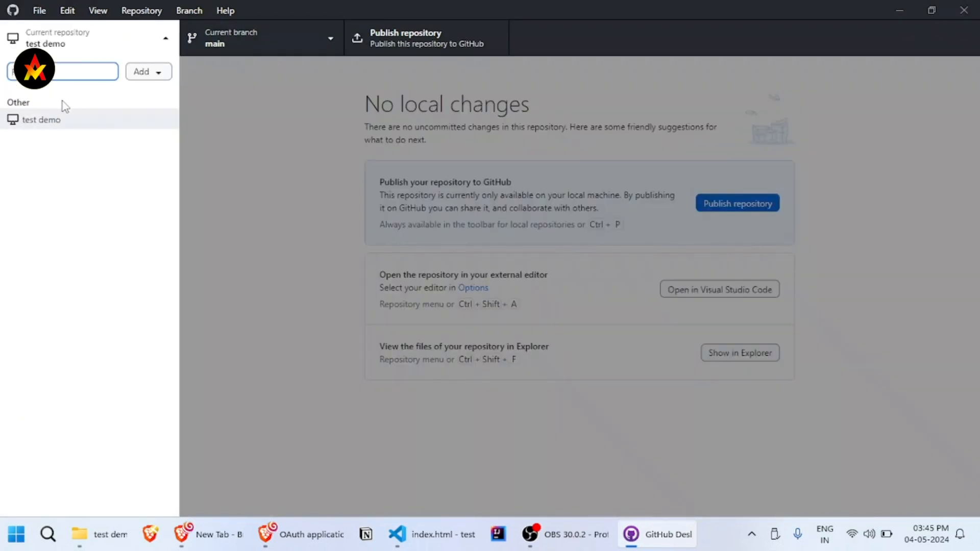
left_click(165, 43)
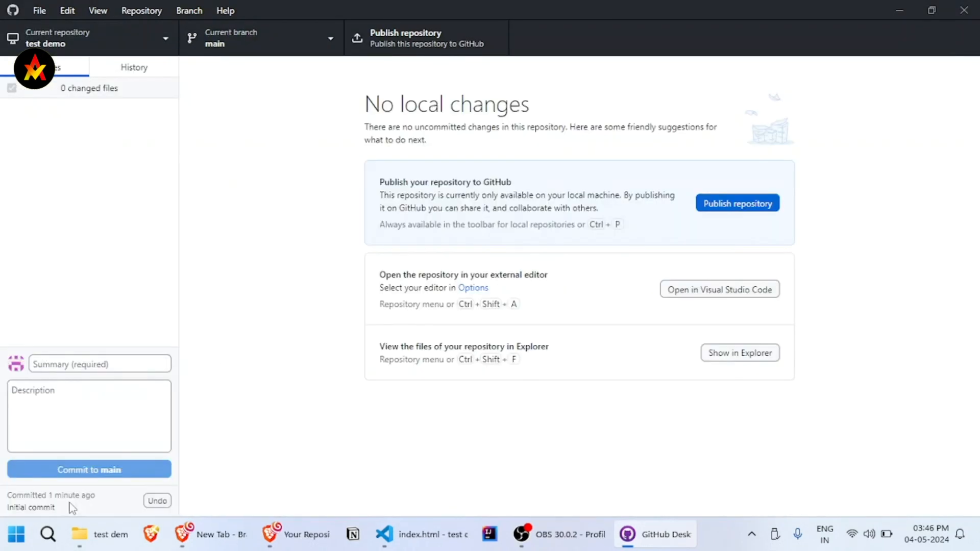
left_click(125, 45)
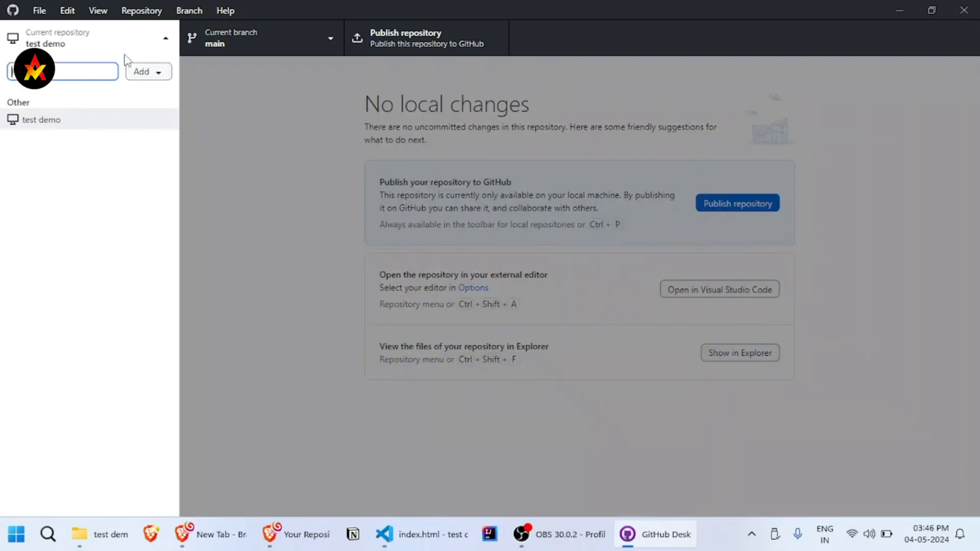
left_click(161, 53)
Review the .gitattributes, README.md and index.html changes of the initial commit in the repository's history
left_click(131, 71)
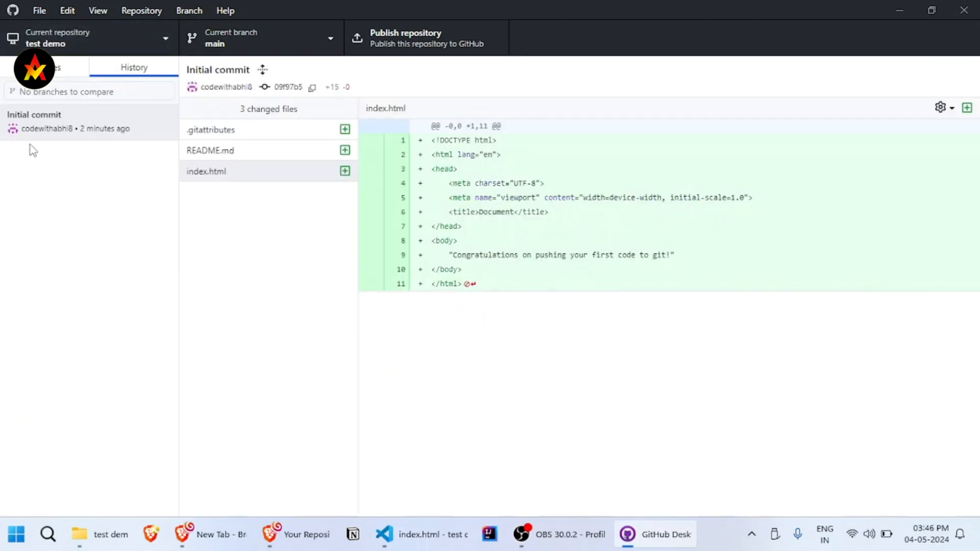
left_click(227, 133)
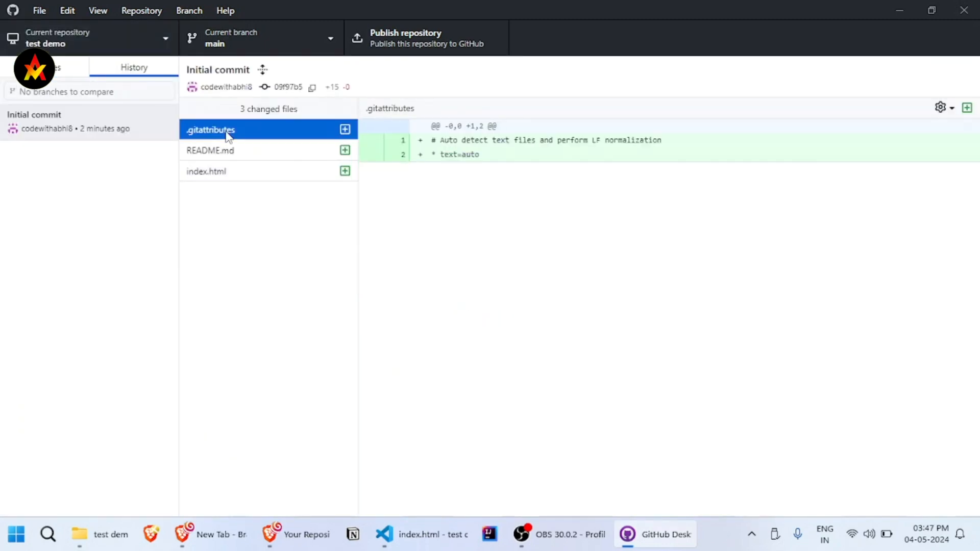
left_click(266, 154)
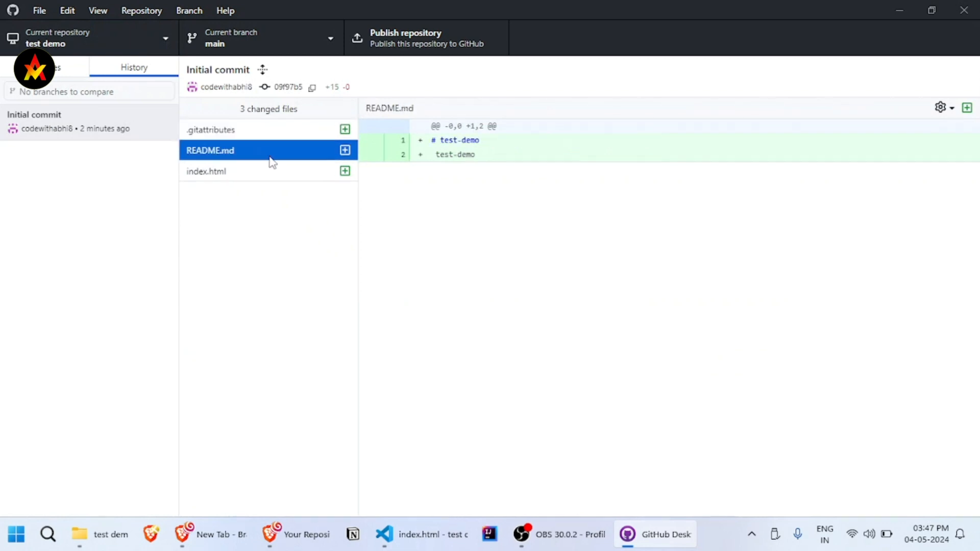
left_click(267, 176)
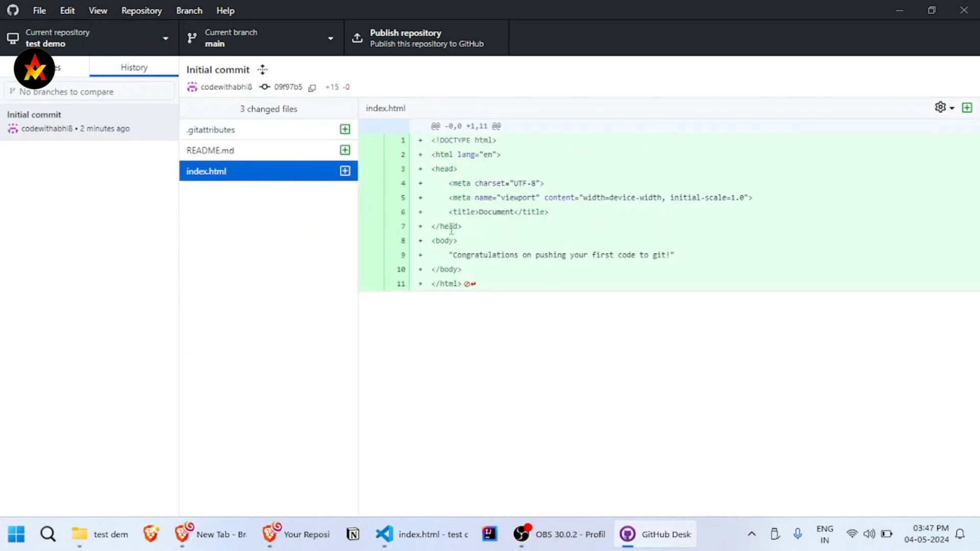
Switch to Visual Studio Code to check the index.html code against the commit, and return to GitHub Desktop
left_click(422, 534)
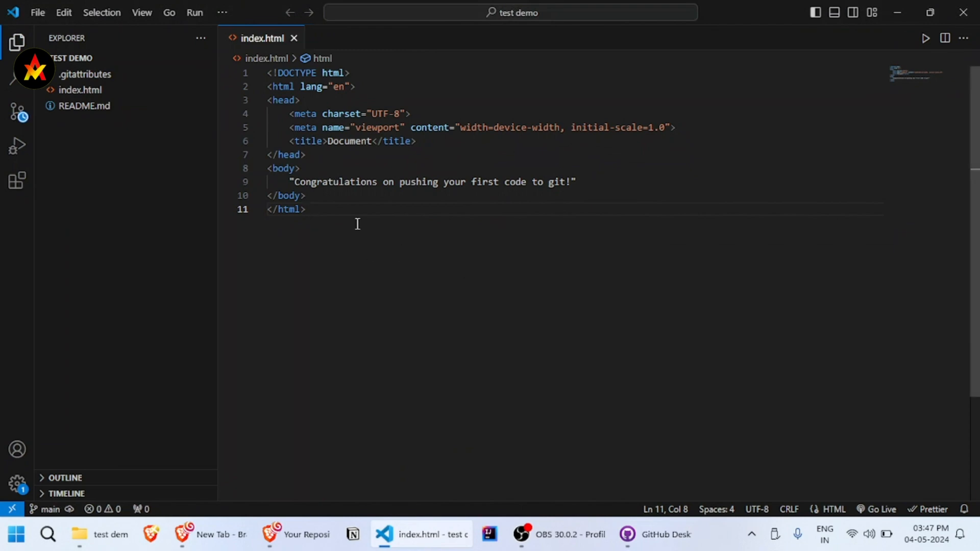
key("ctrl+a")
key("alt+Tab")
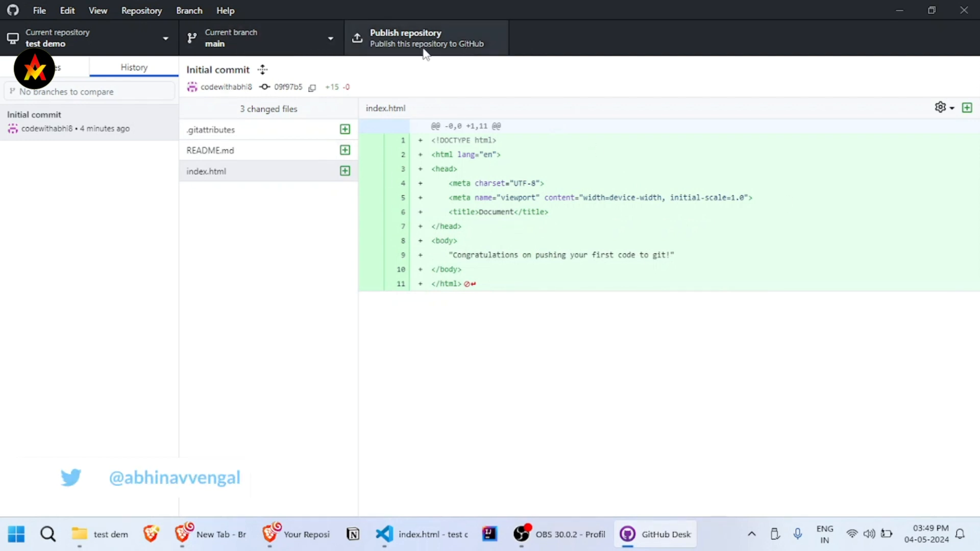
Publish the repository to GitHub.com with the name "test demo" and the code kept private, and fetch origin
left_click(465, 29)
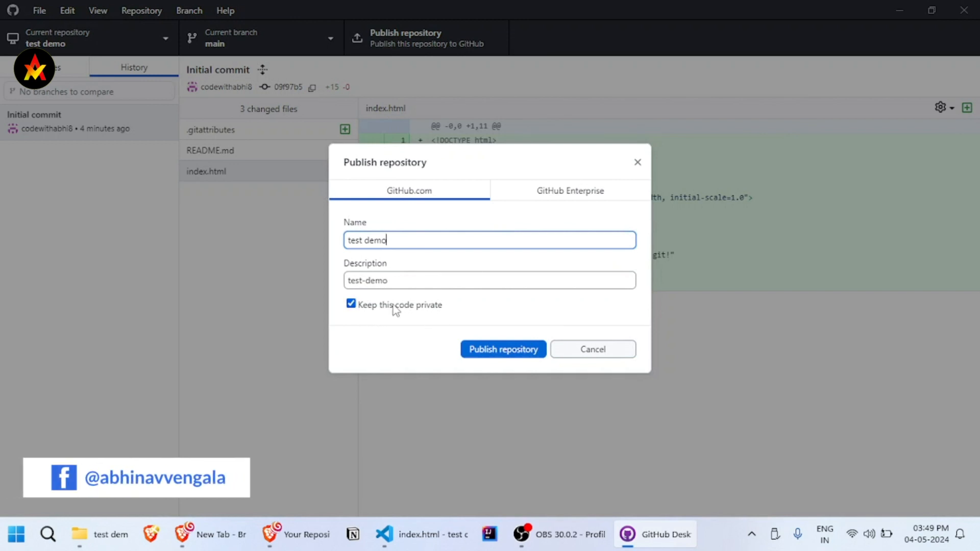
left_click(351, 304)
left_click(351, 304)
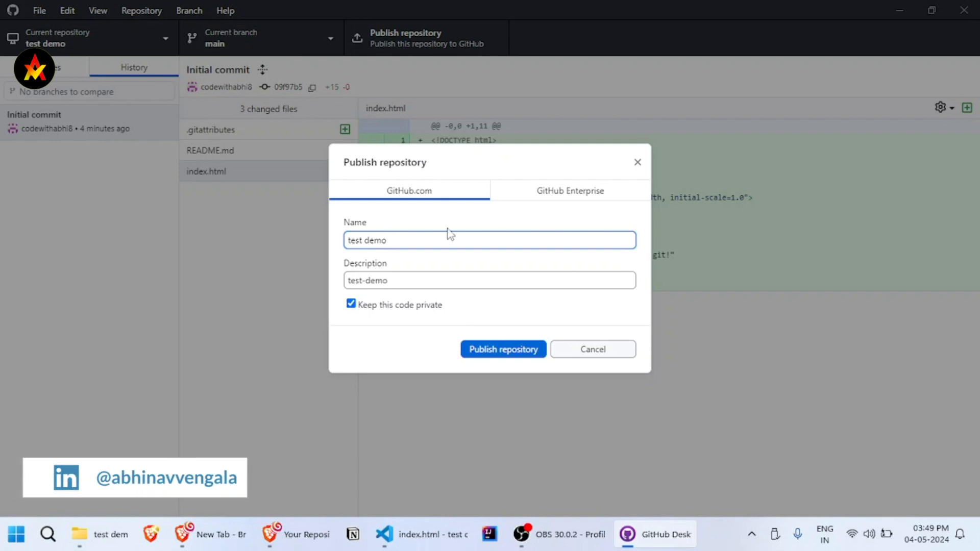
left_click(503, 196)
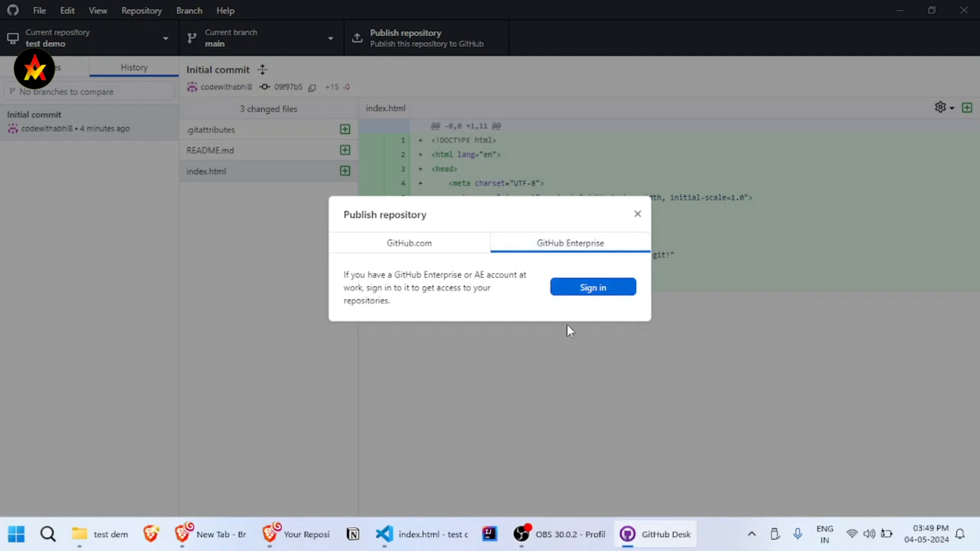
left_click(437, 243)
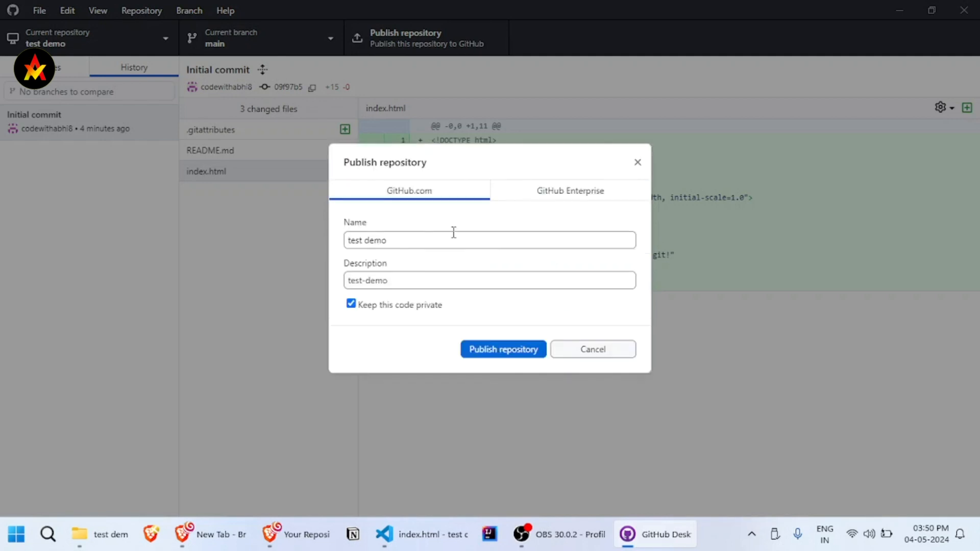
left_click(503, 351)
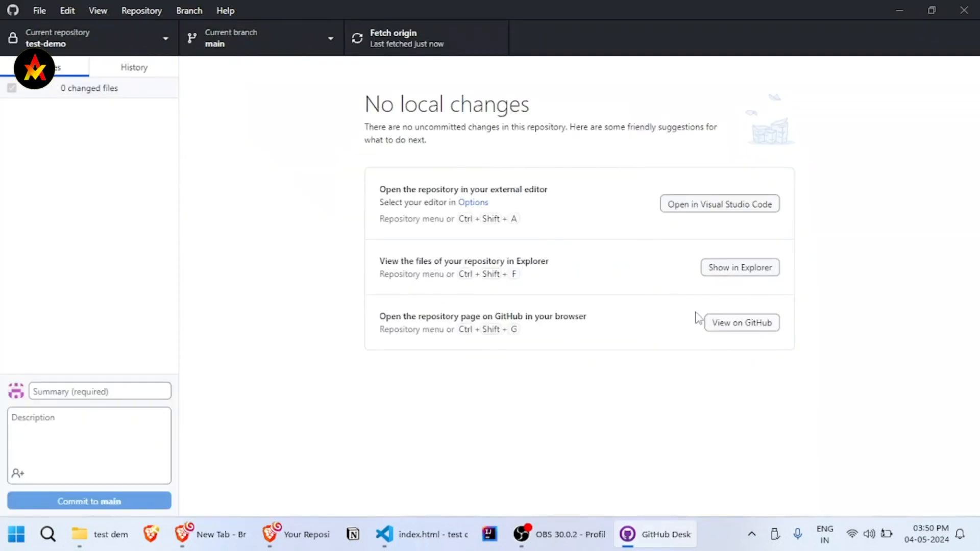
left_click(381, 41)
Switch to the Brave browser, refresh the GitHub repositories list and open the test-demo repository
left_click(299, 534)
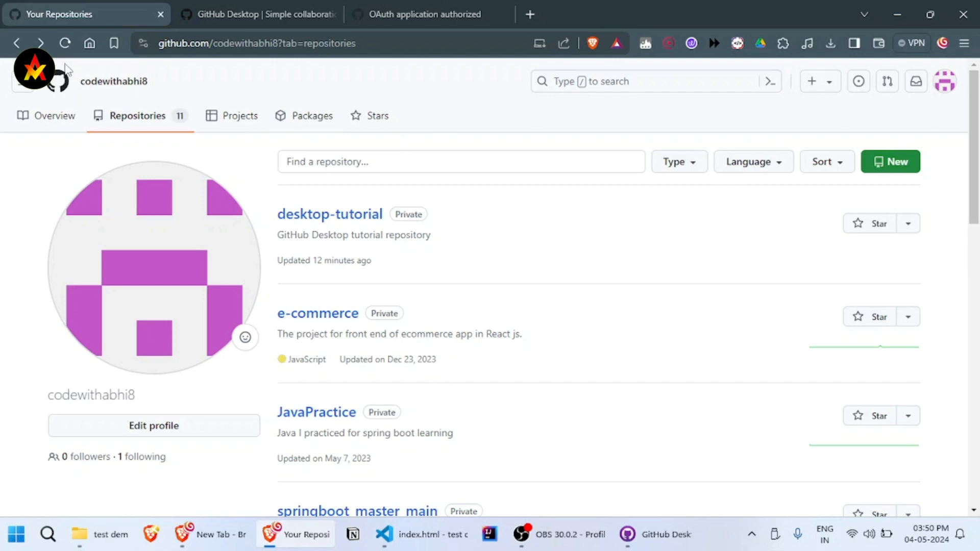
left_click(65, 43)
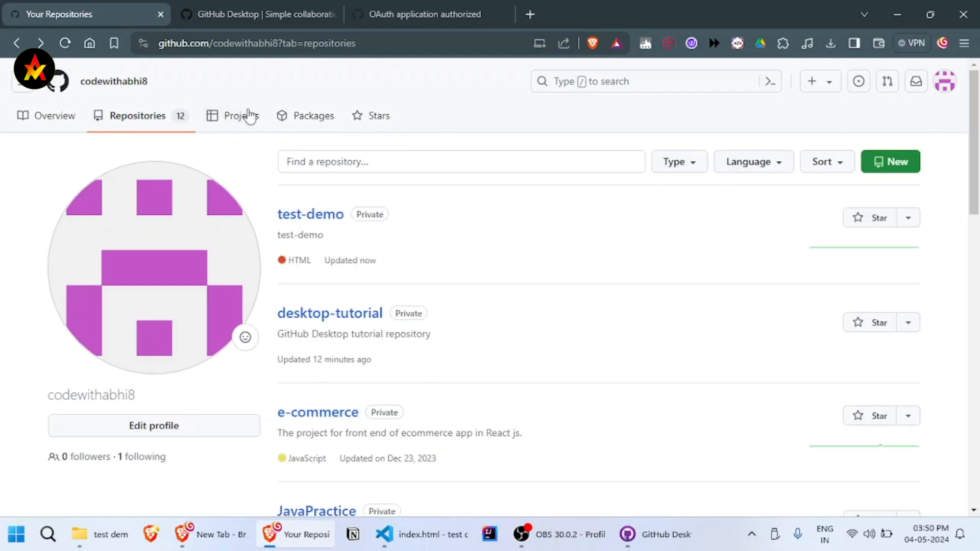
left_click(313, 223)
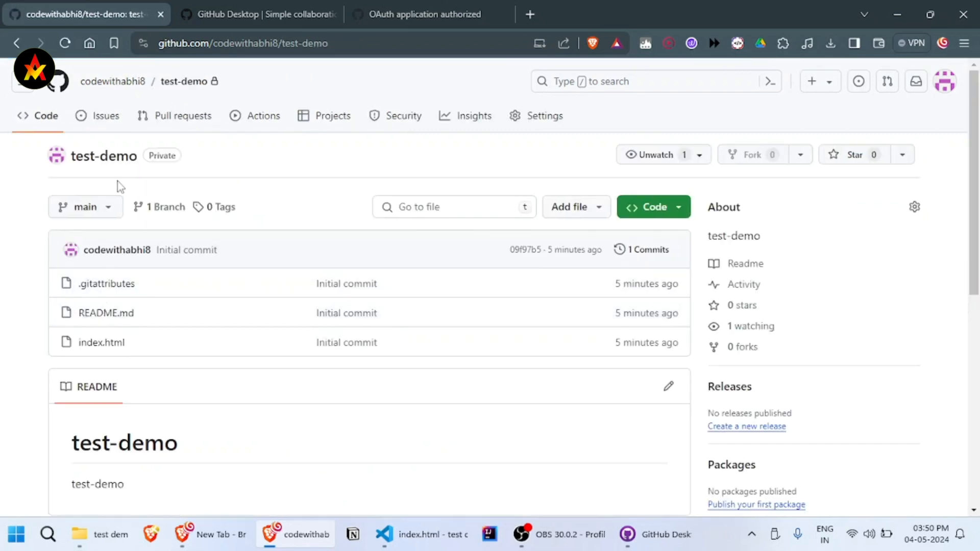
Check the branch selection of the test-demo repository on GitHub and view the contents of README.md and index.html
left_click(87, 204)
left_click(268, 186)
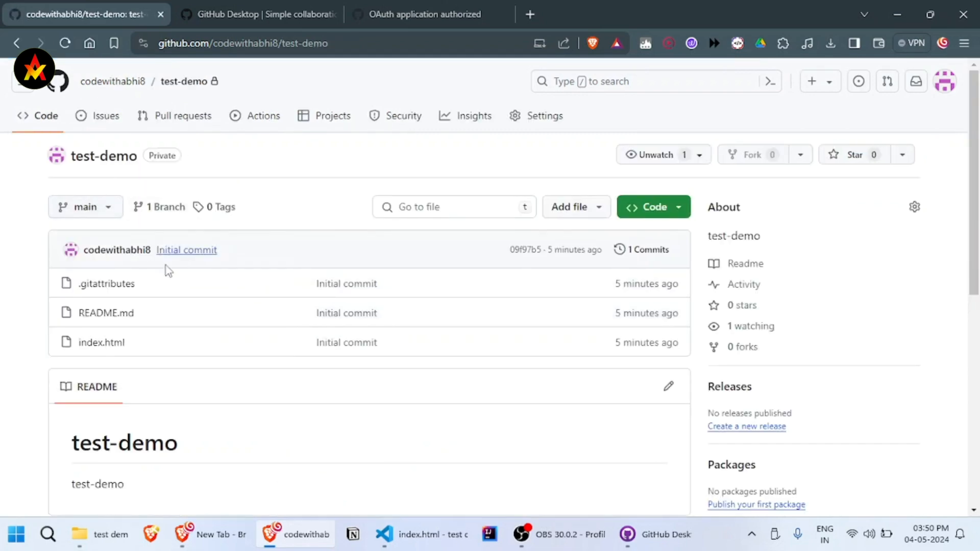
left_click(114, 317)
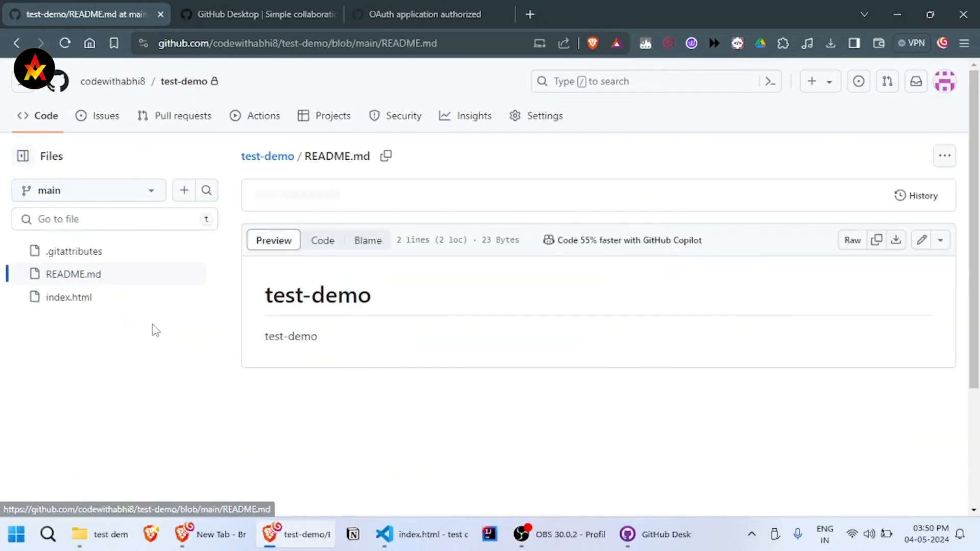
key("alt+Left")
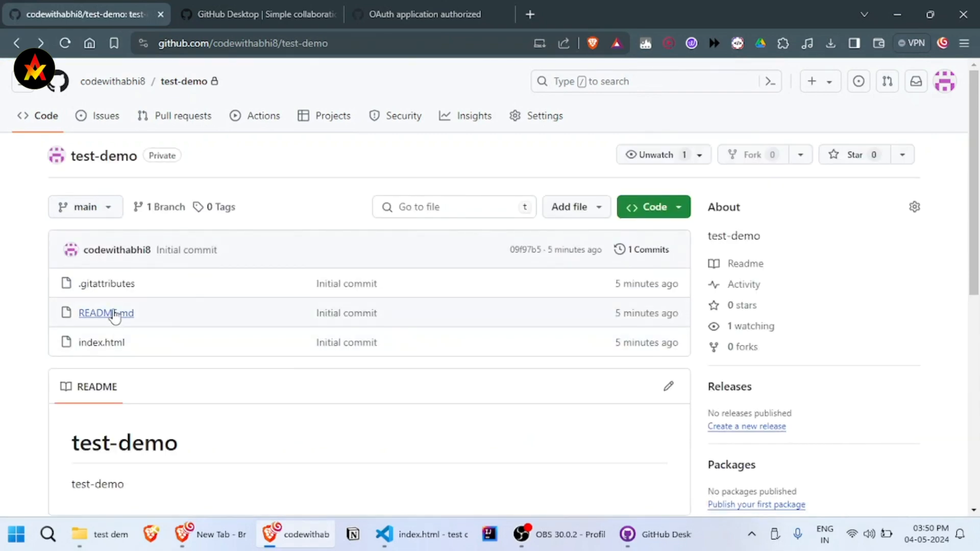
left_click(104, 347)
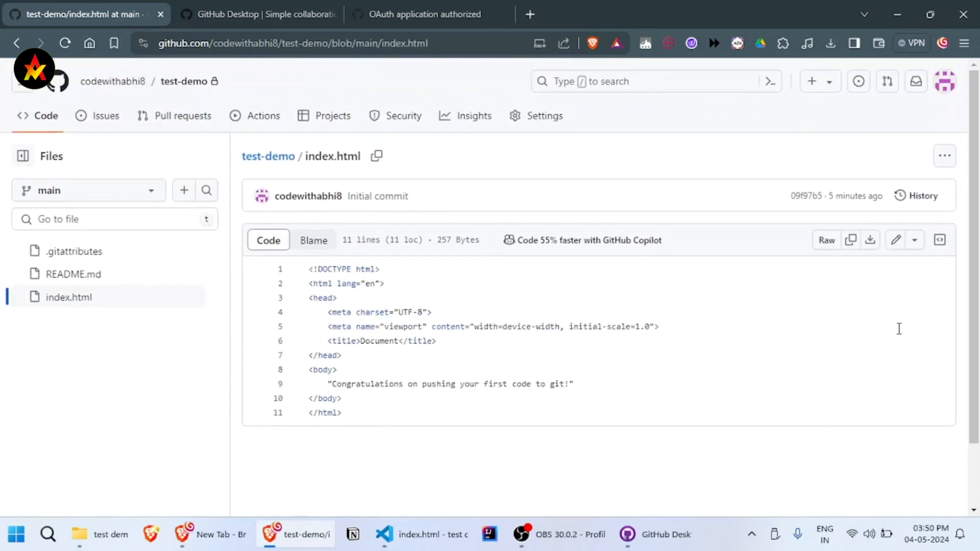
key("alt+Left")
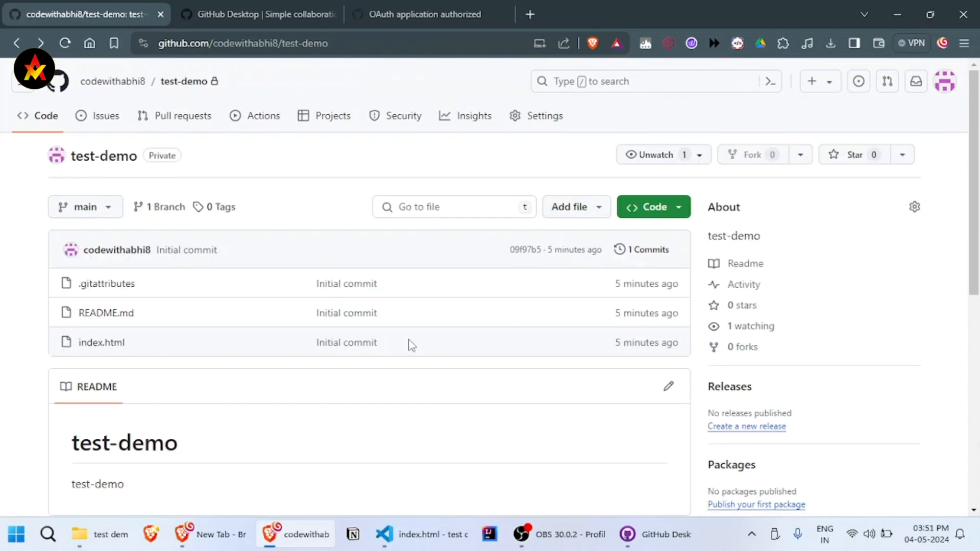